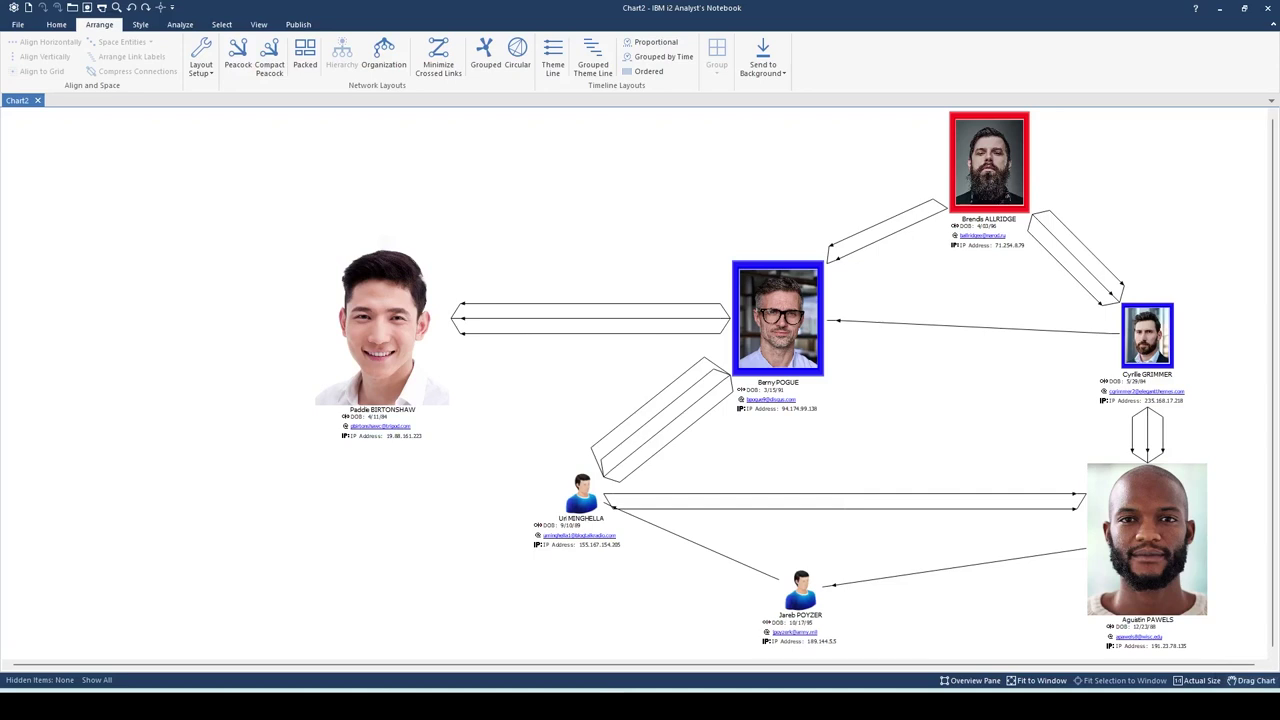
Step: Bring the Mugshots folder window up beside the link chart
{"action": "key", "text": "alt+Tab"}
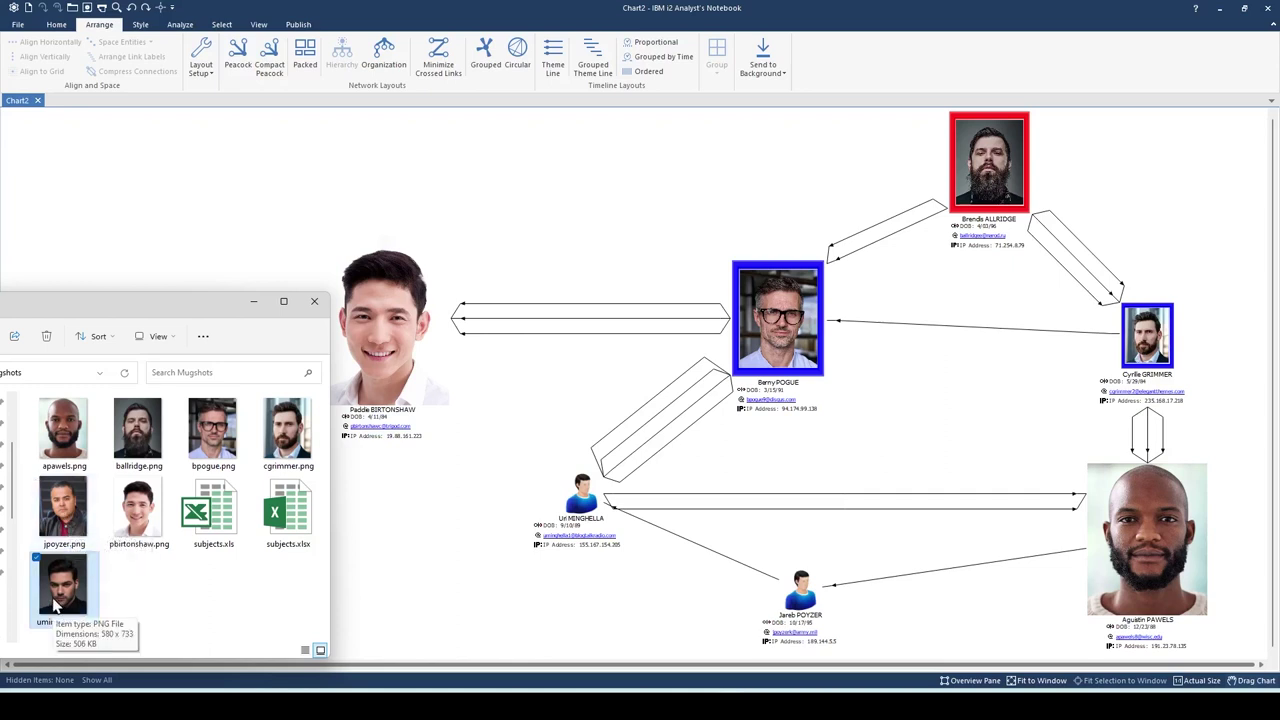
{"action": "left_click_drag", "start_coordinate": [55, 600], "coordinate": [577, 497]}
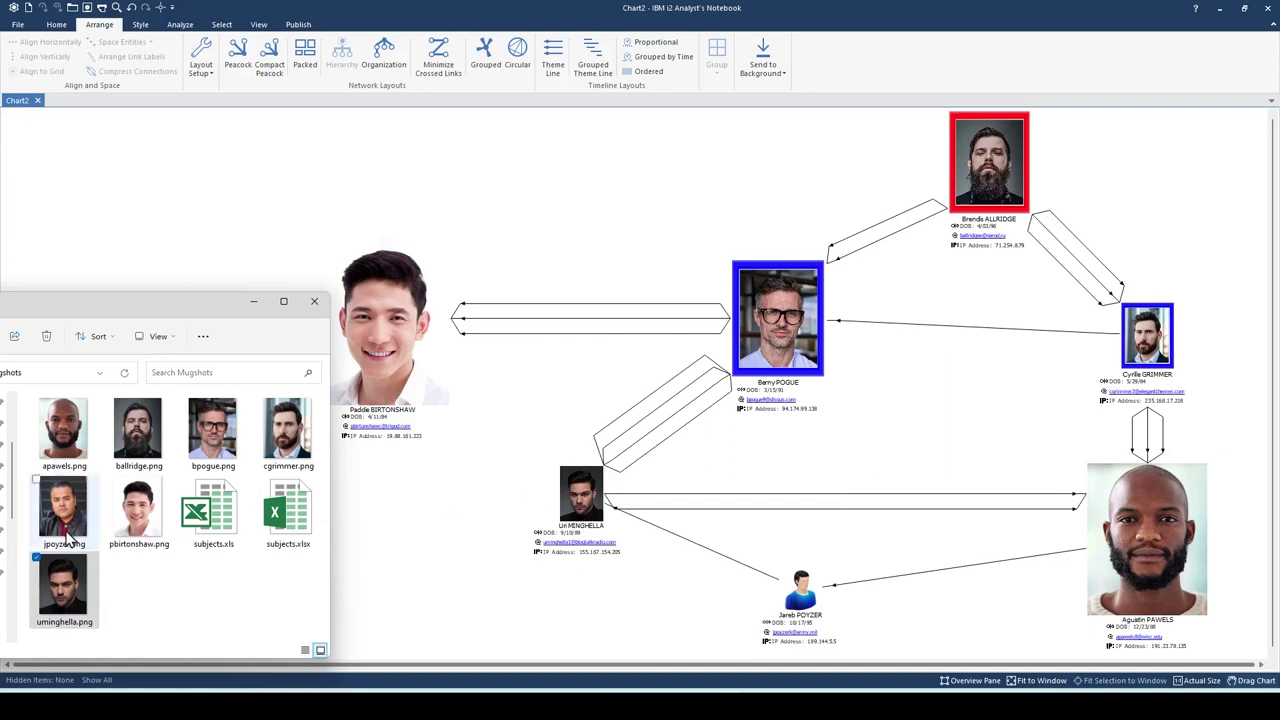
{"action": "left_click_drag", "start_coordinate": [62, 530], "coordinate": [806, 593]}
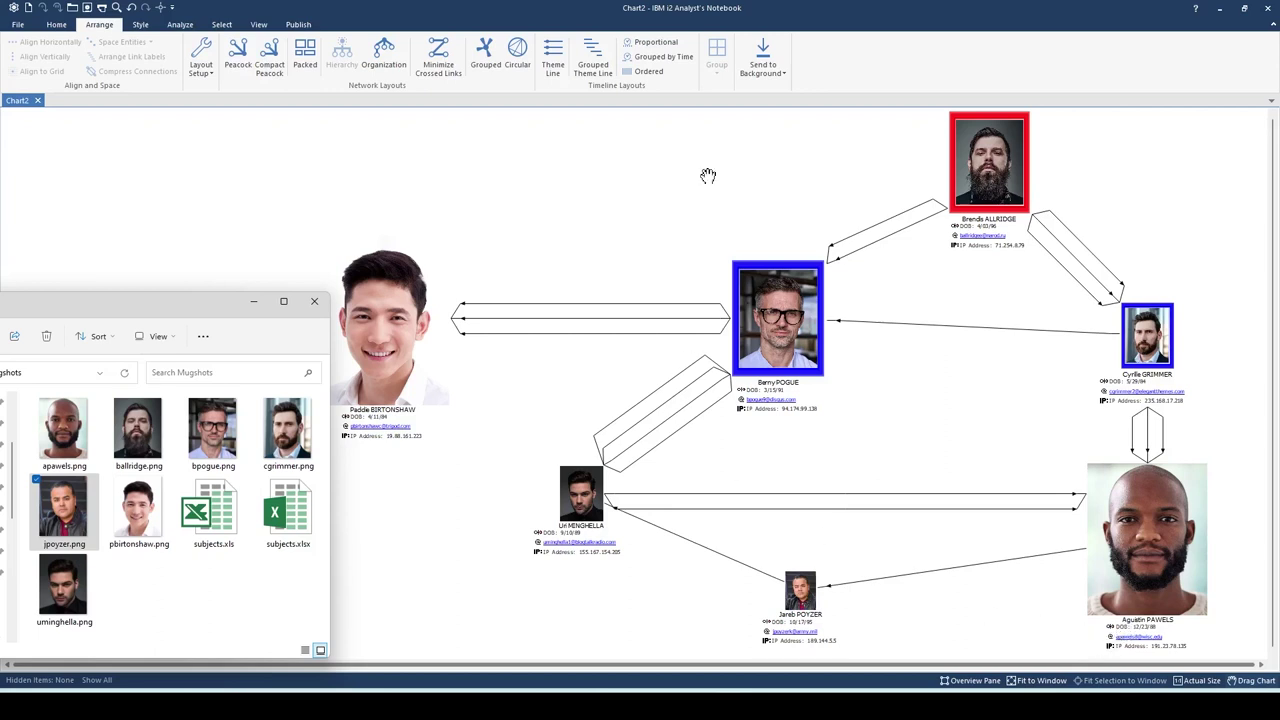
{"action": "left_click", "coordinate": [680, 137]}
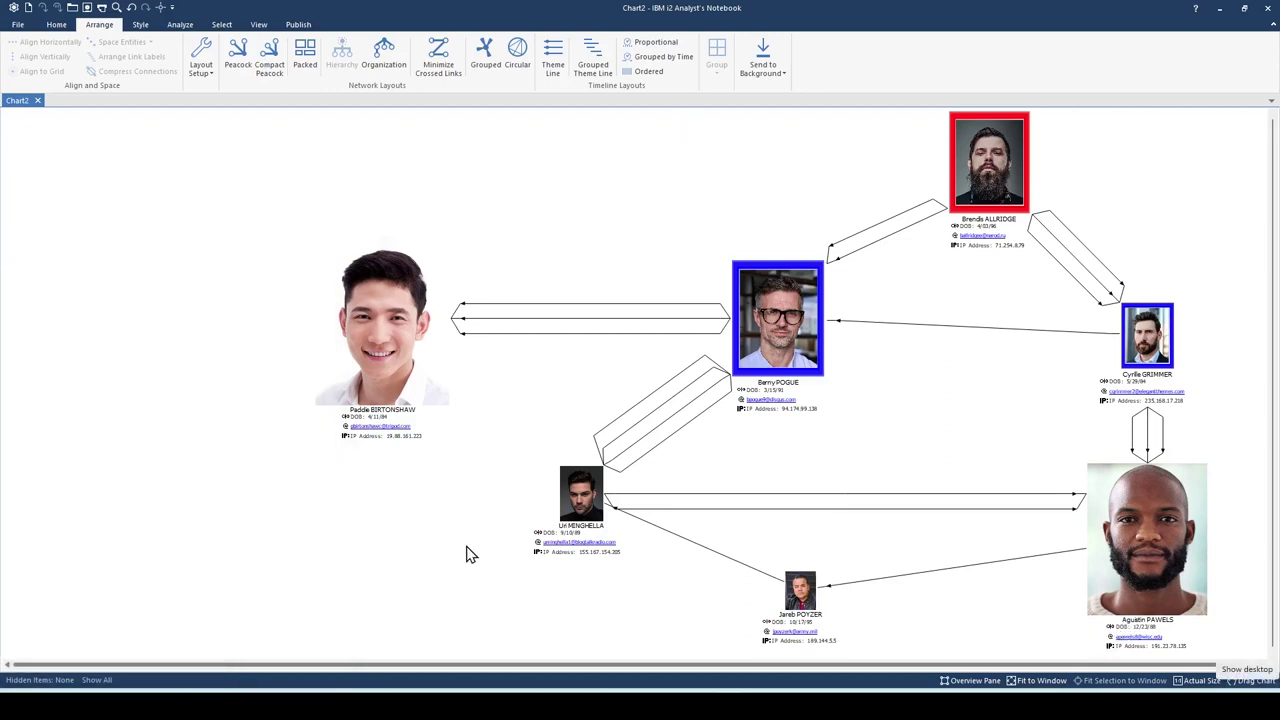
Step: Enlarge the new photos on the bottom and left-of-centre entities, then deselect
{"action": "left_click", "coordinate": [803, 592]}
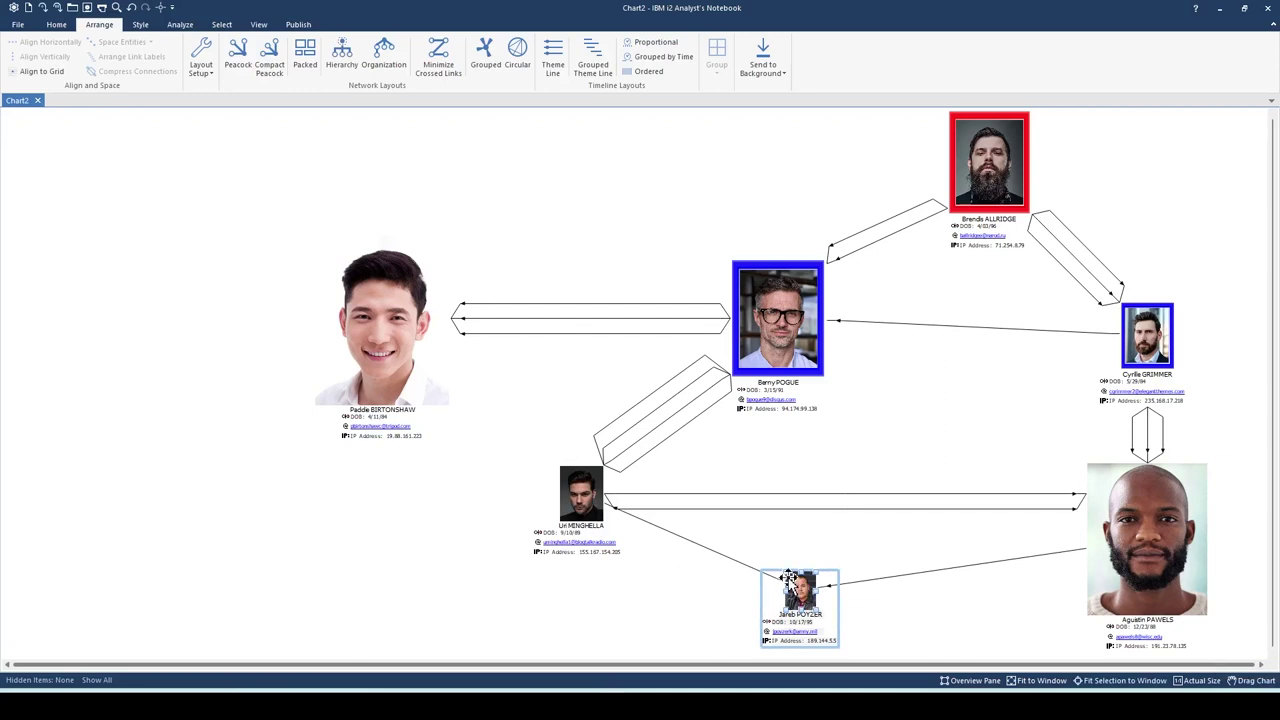
{"action": "left_click_drag", "start_coordinate": [785, 573], "coordinate": [754, 544]}
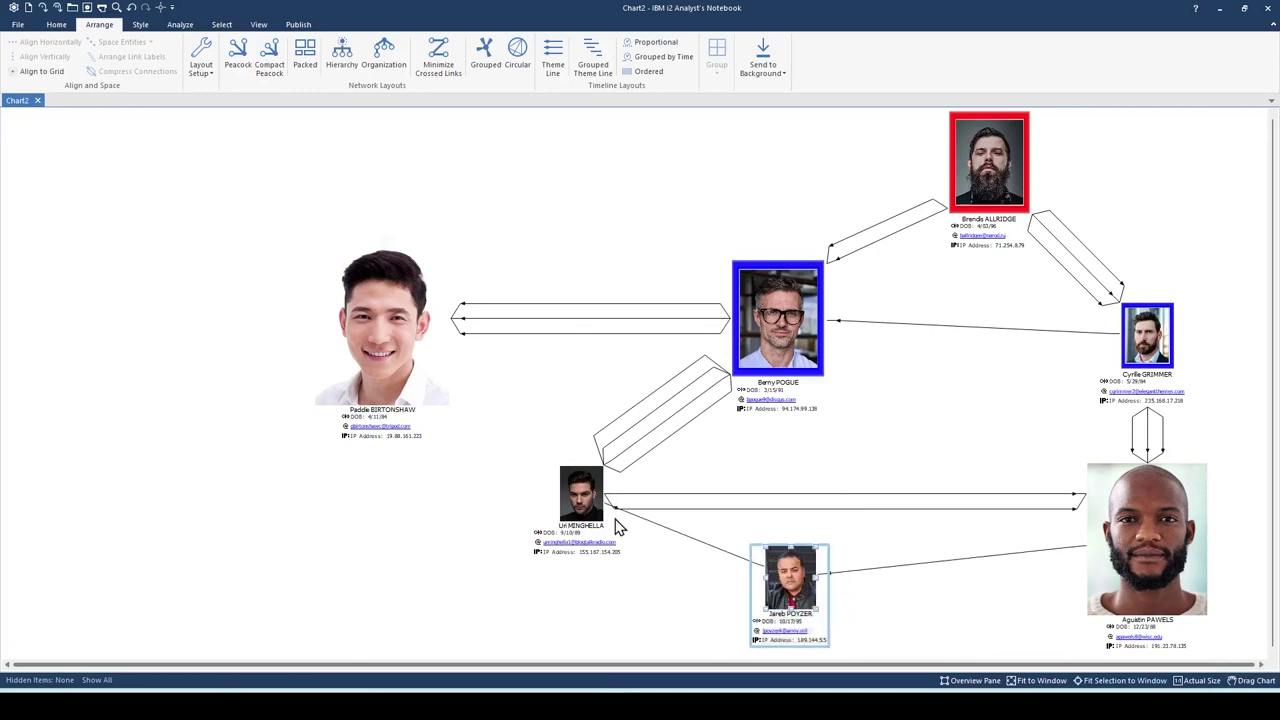
{"action": "left_click", "coordinate": [585, 502]}
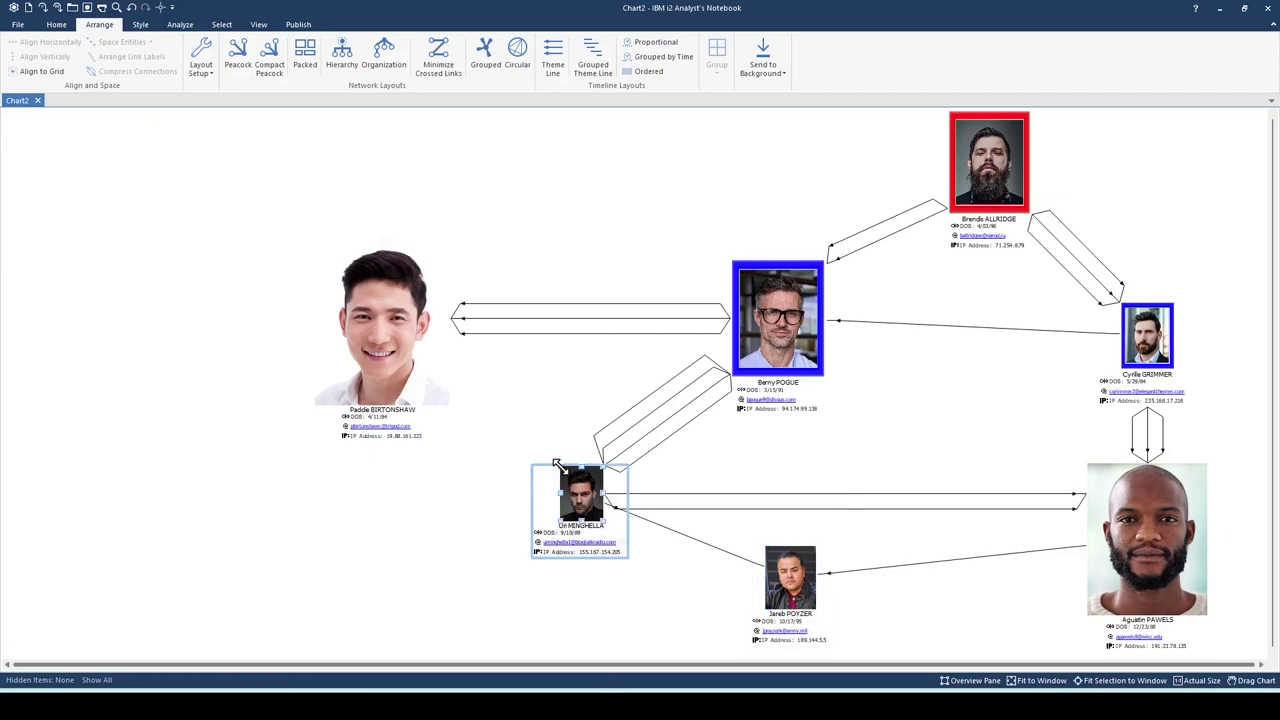
{"action": "left_click_drag", "start_coordinate": [558, 466], "coordinate": [517, 422]}
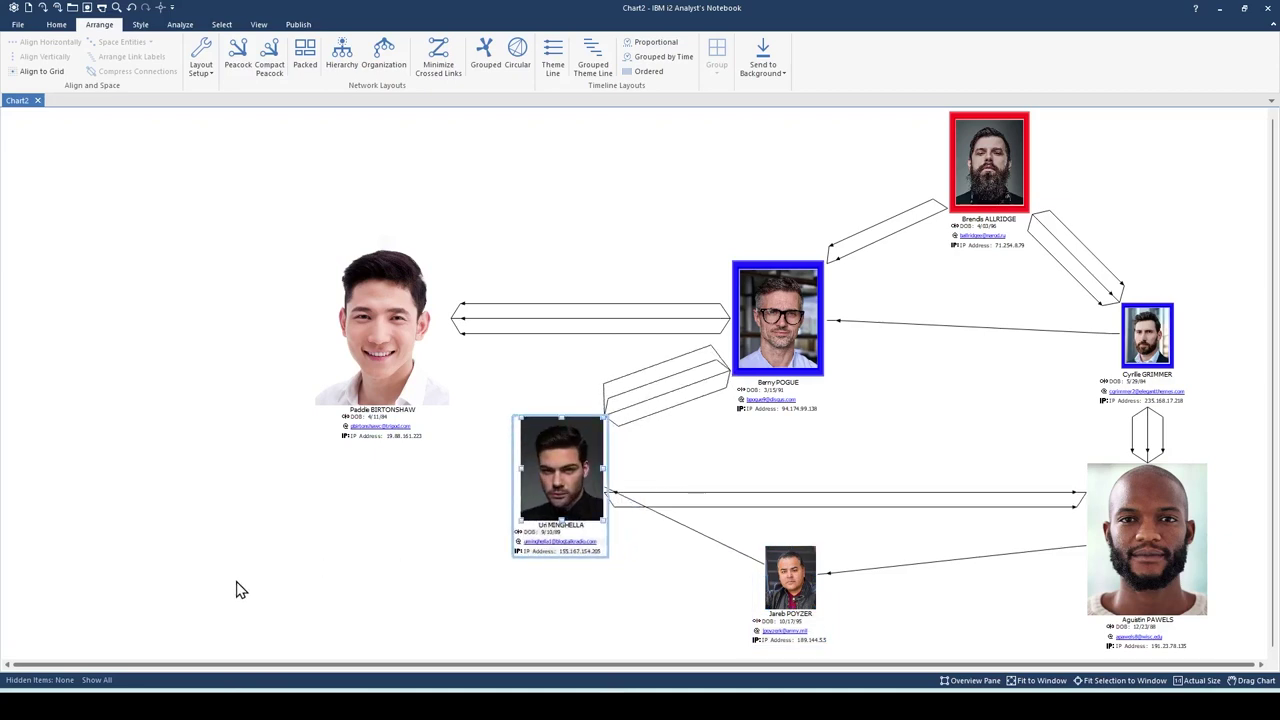
{"action": "left_click", "coordinate": [179, 655]}
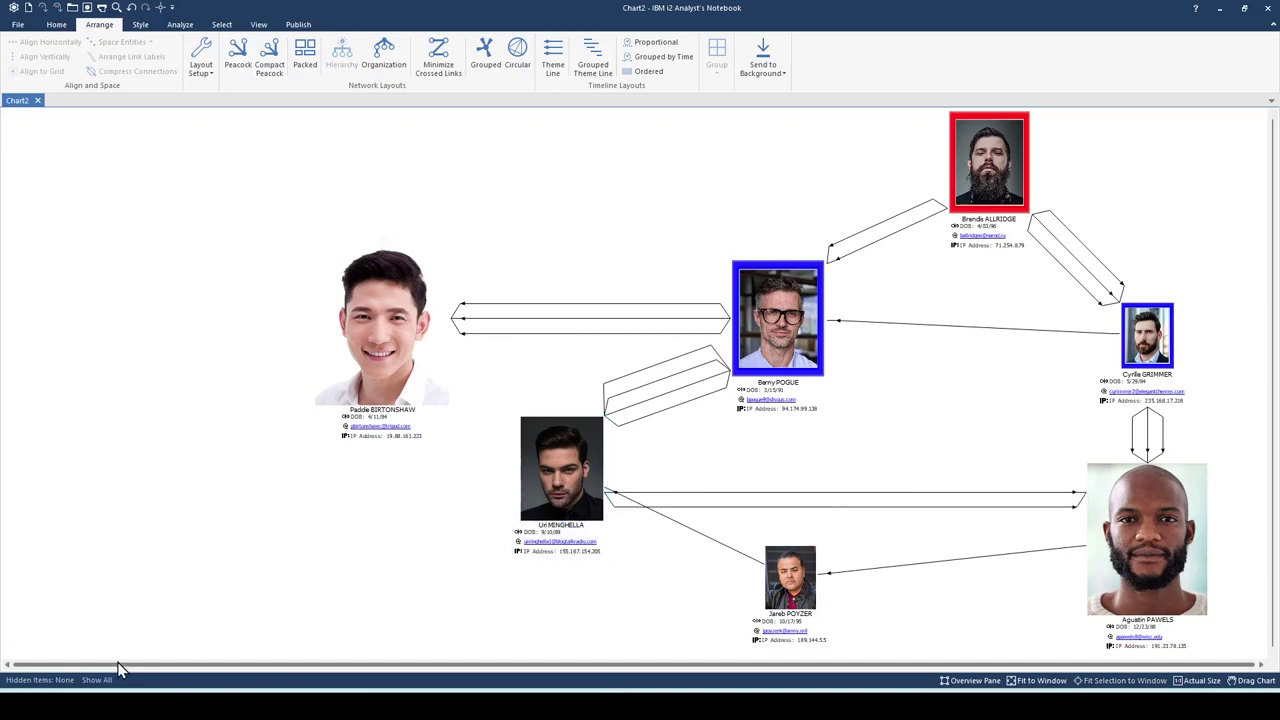
Step: Select all Person-type entities and open Set Picture for the seven selected items
{"action": "left_click", "coordinate": [222, 25]}
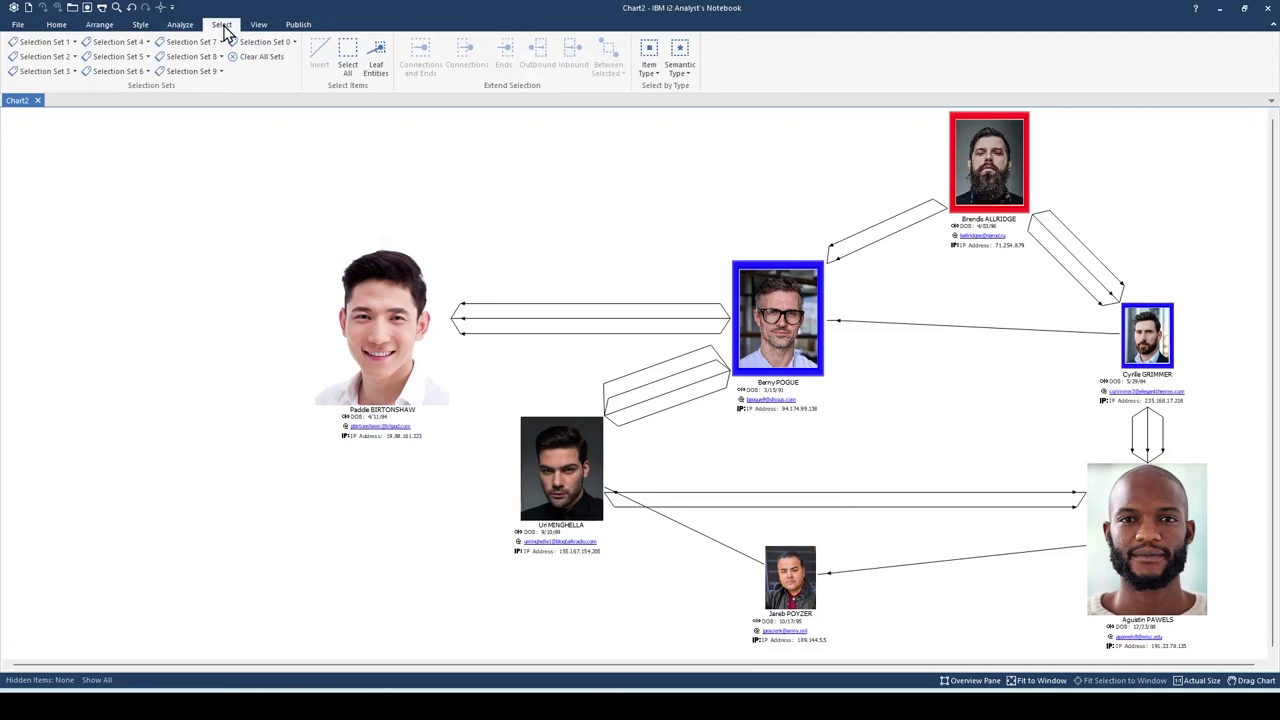
{"action": "left_click", "coordinate": [679, 68]}
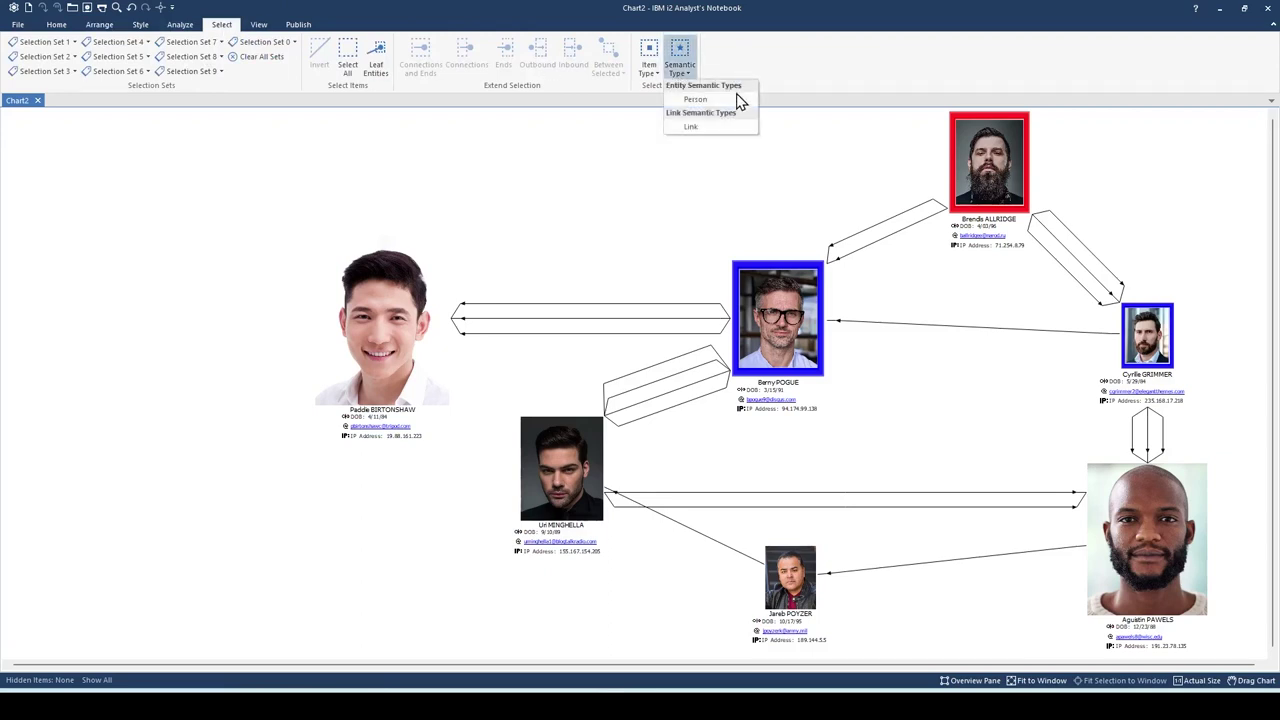
{"action": "left_click", "coordinate": [697, 99]}
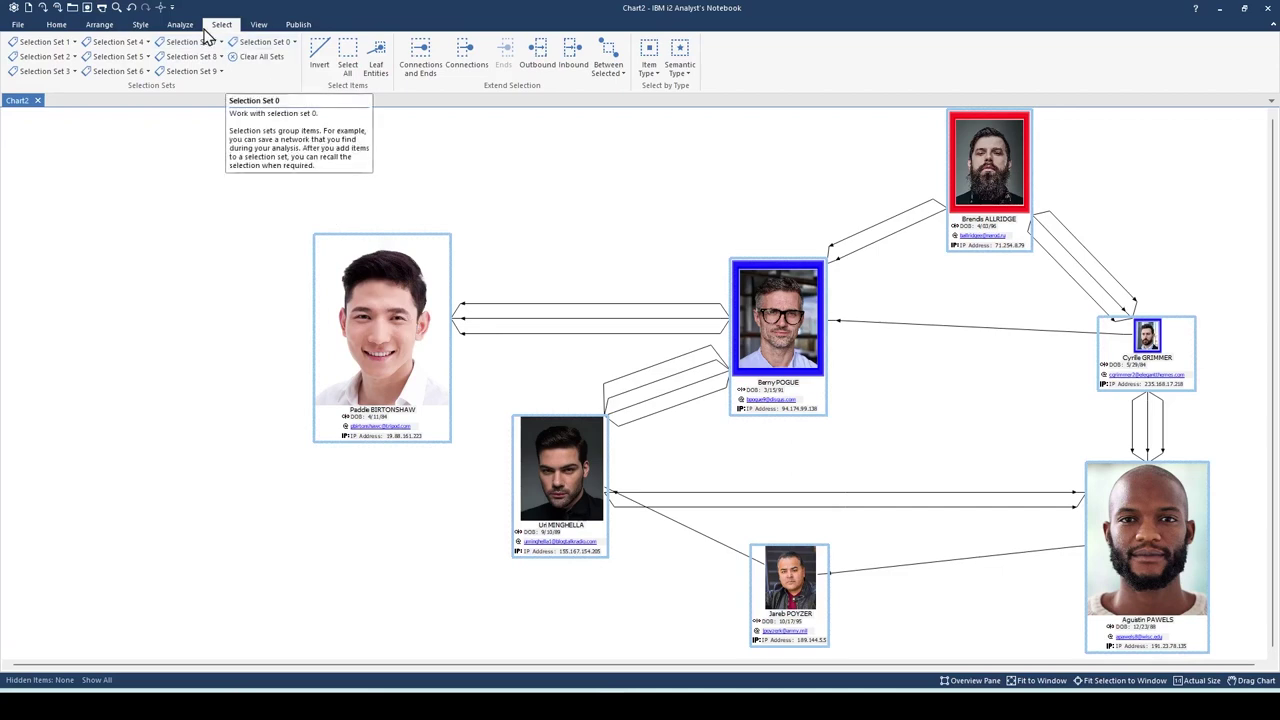
{"action": "left_click", "coordinate": [143, 25]}
{"action": "left_click", "coordinate": [361, 58]}
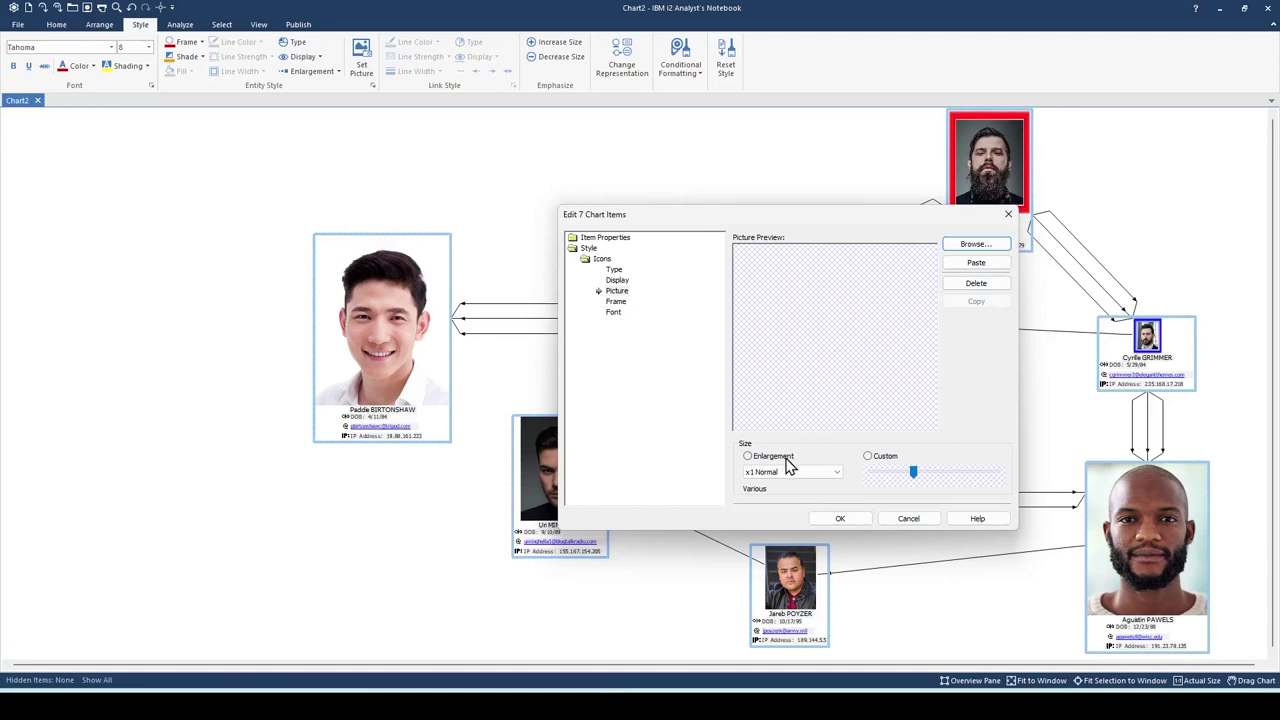
Step: Give all seven person photos one Custom size set near the slider's minimum
{"action": "left_click", "coordinate": [867, 456]}
{"action": "mouse_move", "coordinate": [911, 480]}
{"action": "left_mouse_down"}
{"action": "mouse_move", "coordinate": [936, 479]}
{"action": "mouse_move", "coordinate": [870, 479]}
{"action": "mouse_move", "coordinate": [914, 479]}
{"action": "left_mouse_up"}
{"action": "left_click", "coordinate": [848, 520]}
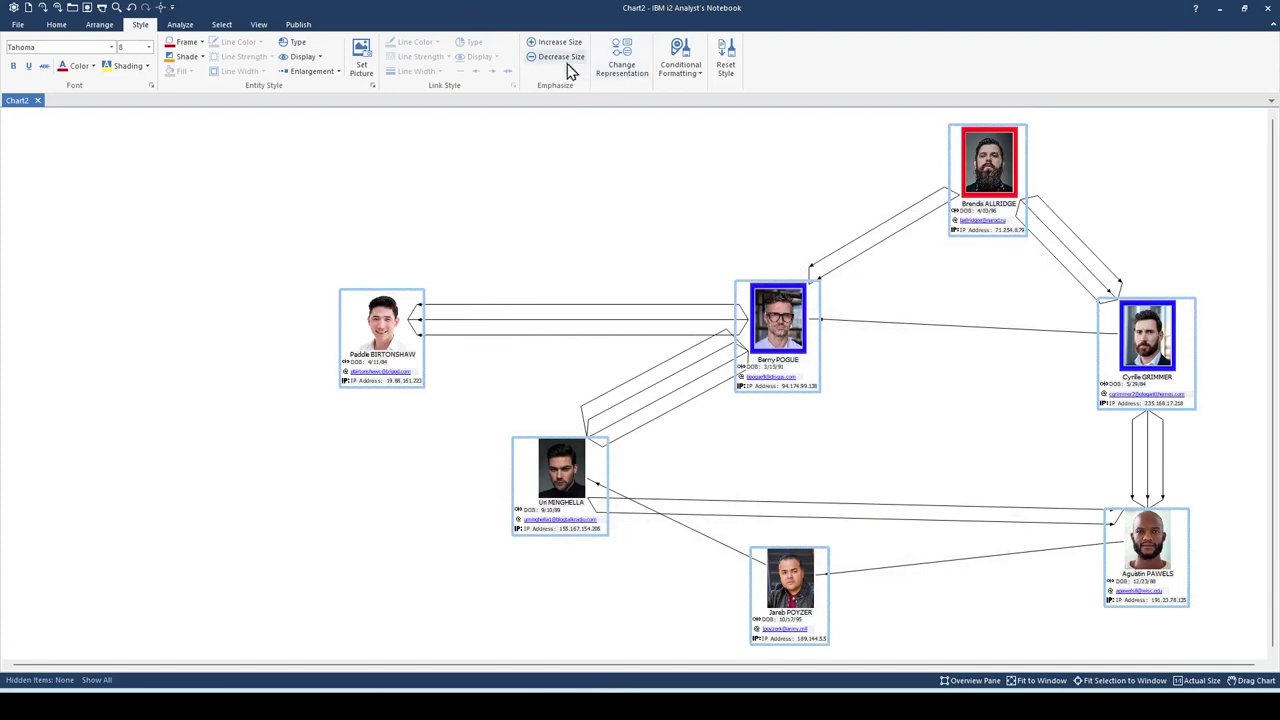
Step: Set all selected person pictures to the x4 Quad preset enlargement
{"action": "left_click", "coordinate": [363, 60]}
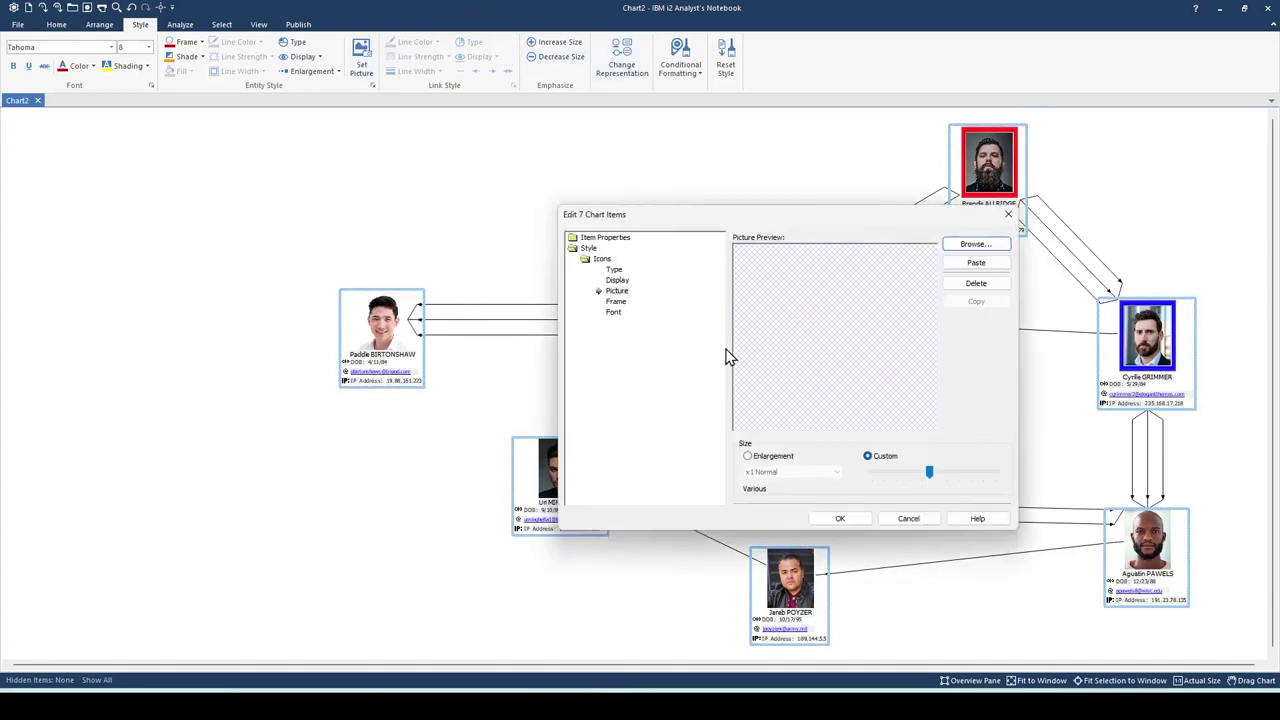
{"action": "left_click", "coordinate": [748, 456]}
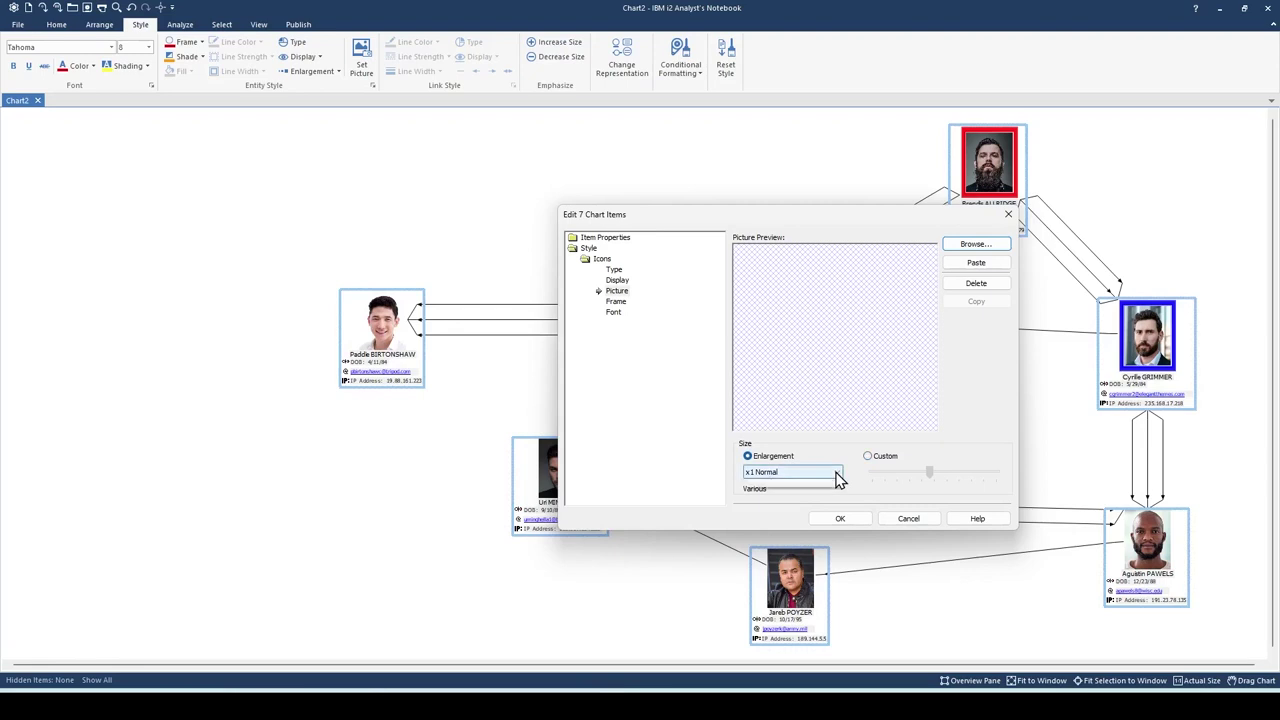
{"action": "left_click", "coordinate": [836, 472]}
{"action": "left_click", "coordinate": [770, 519]}
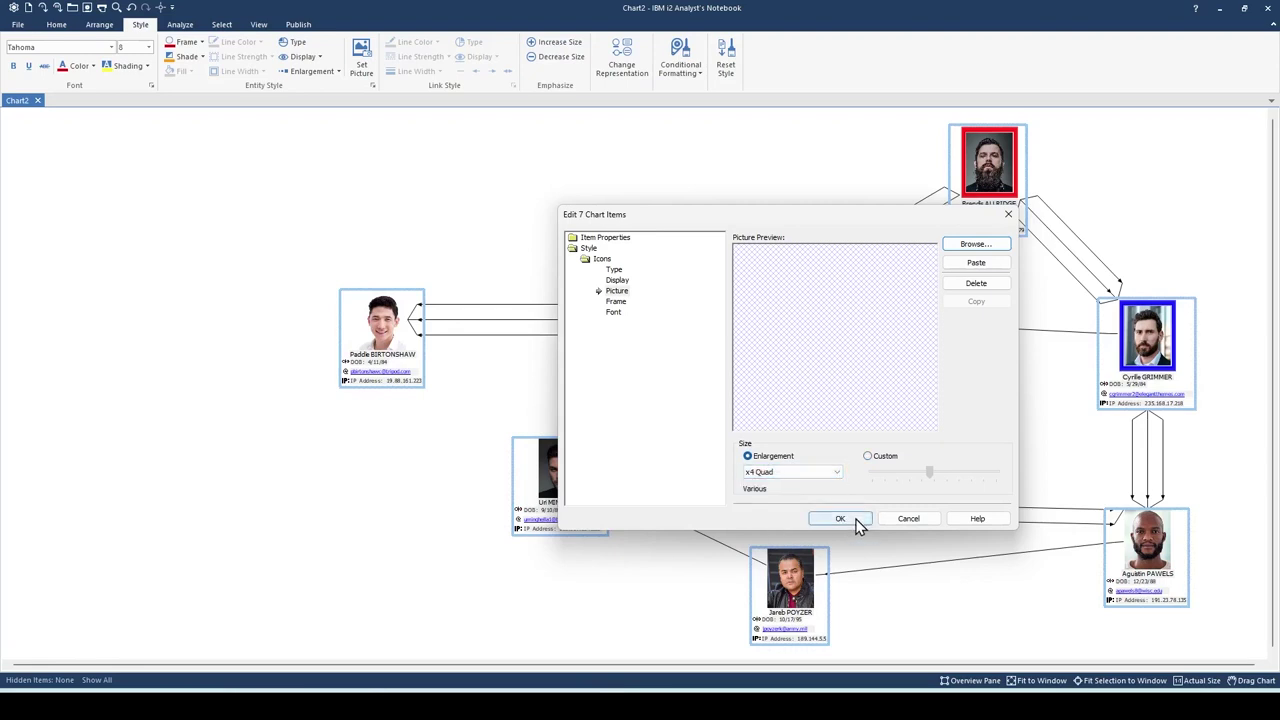
{"action": "left_click", "coordinate": [848, 519]}
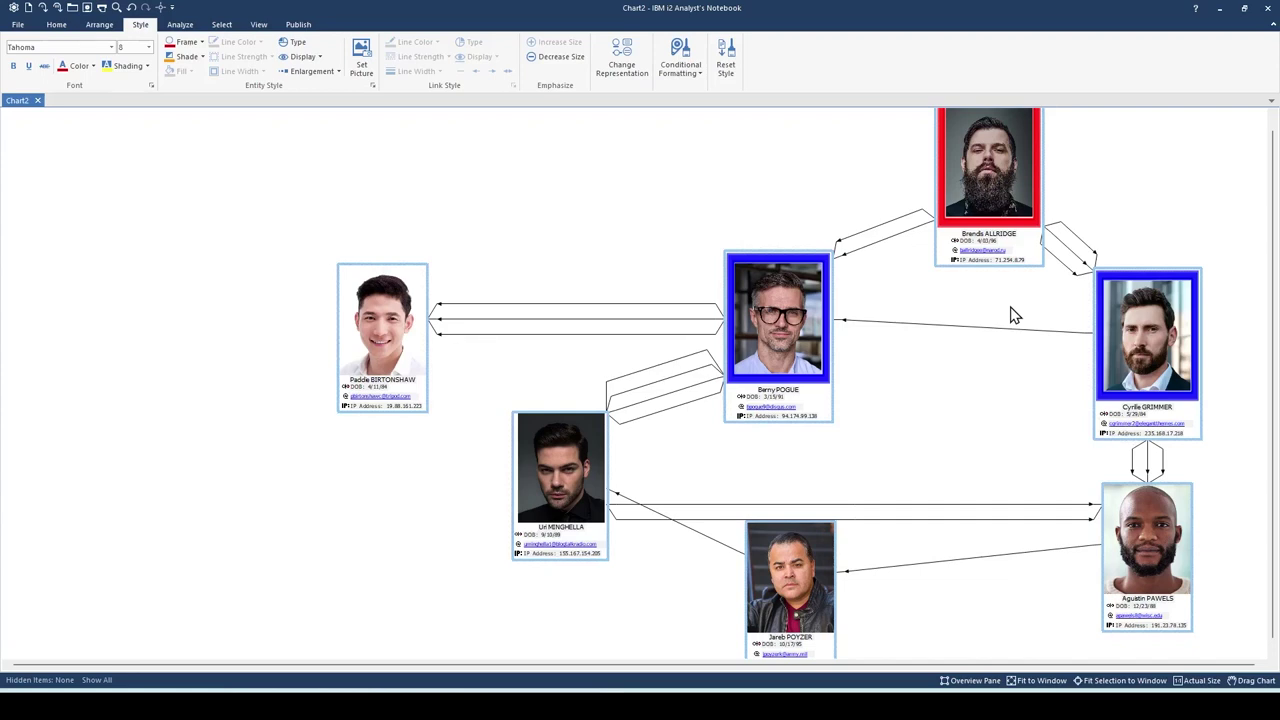
Step: Change the picture enlargement to x2 Double, then select the three middle-row entities
{"action": "left_click", "coordinate": [362, 55]}
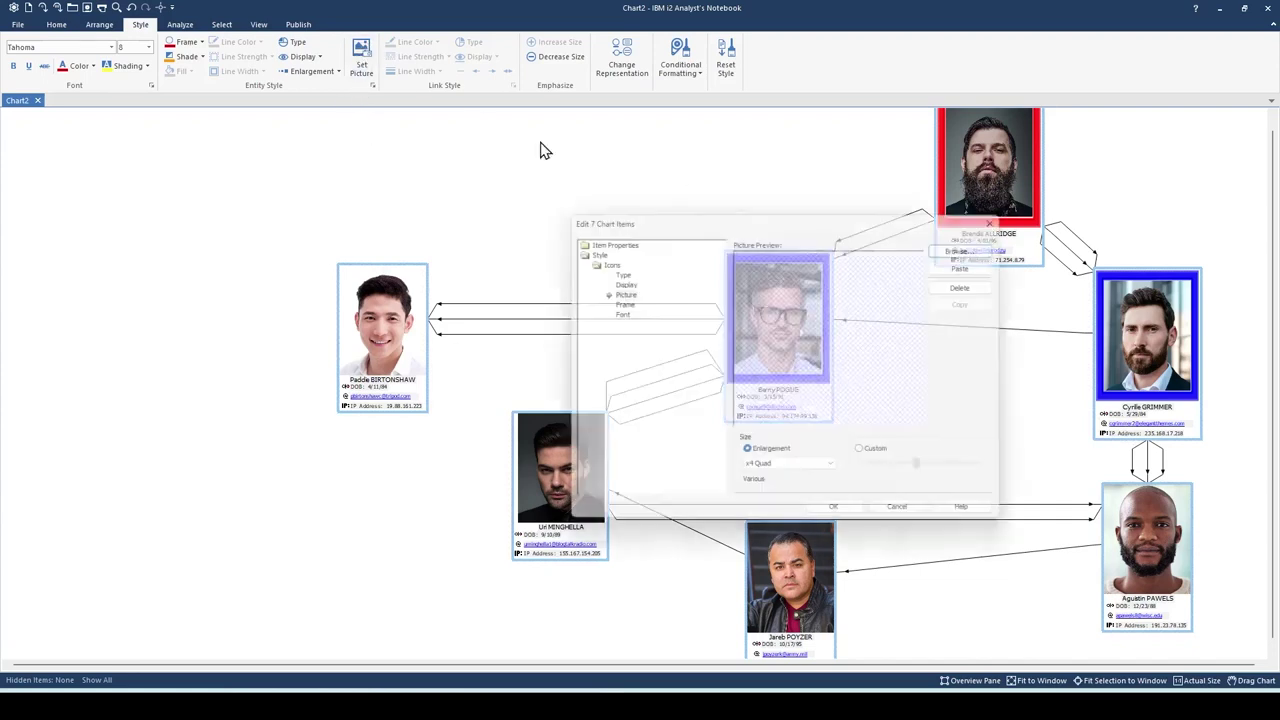
{"action": "left_click", "coordinate": [826, 472]}
{"action": "left_click", "coordinate": [815, 491]}
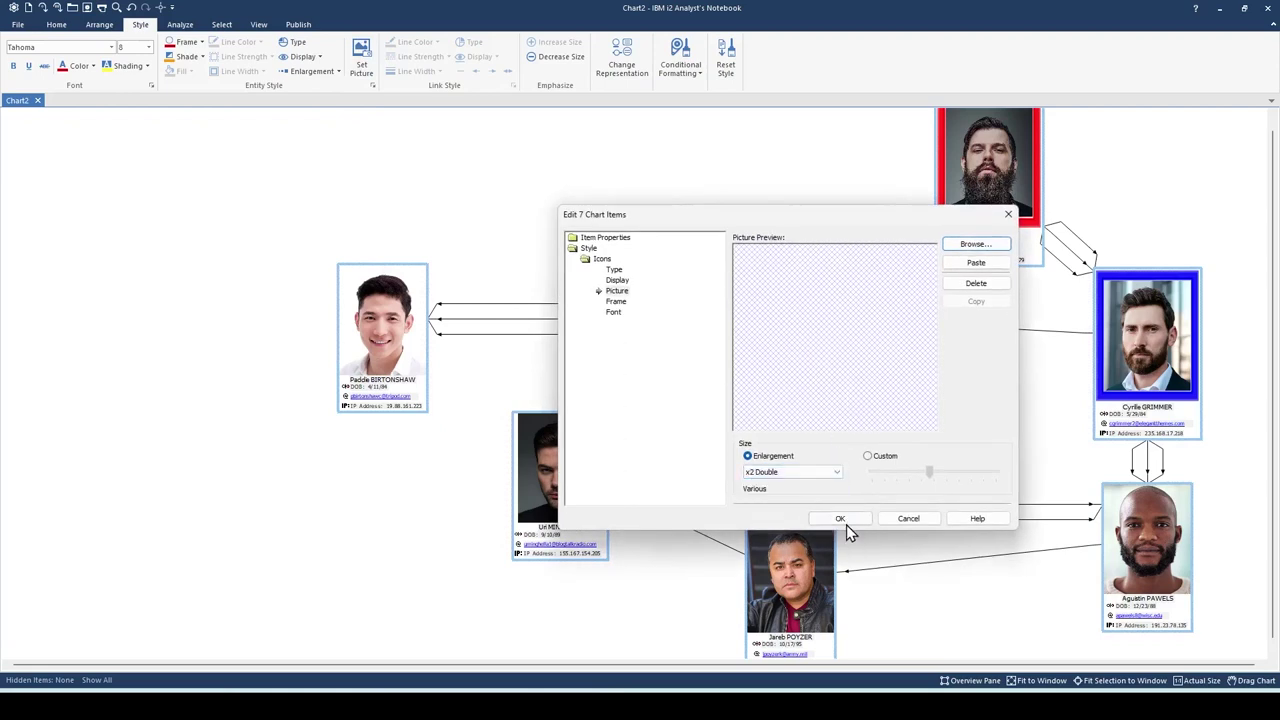
{"action": "left_click", "coordinate": [840, 518]}
{"action": "left_click", "coordinate": [615, 173]}
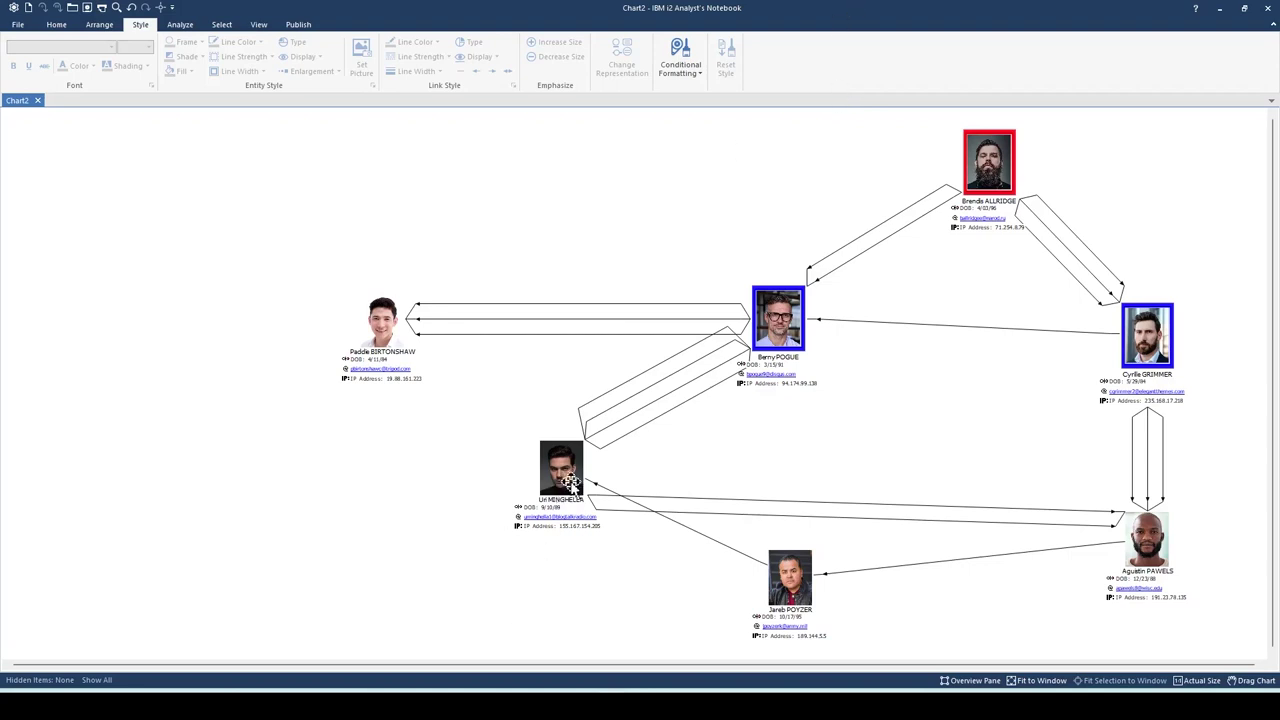
{"action": "left_click_drag", "start_coordinate": [237, 264], "coordinate": [1210, 408]}
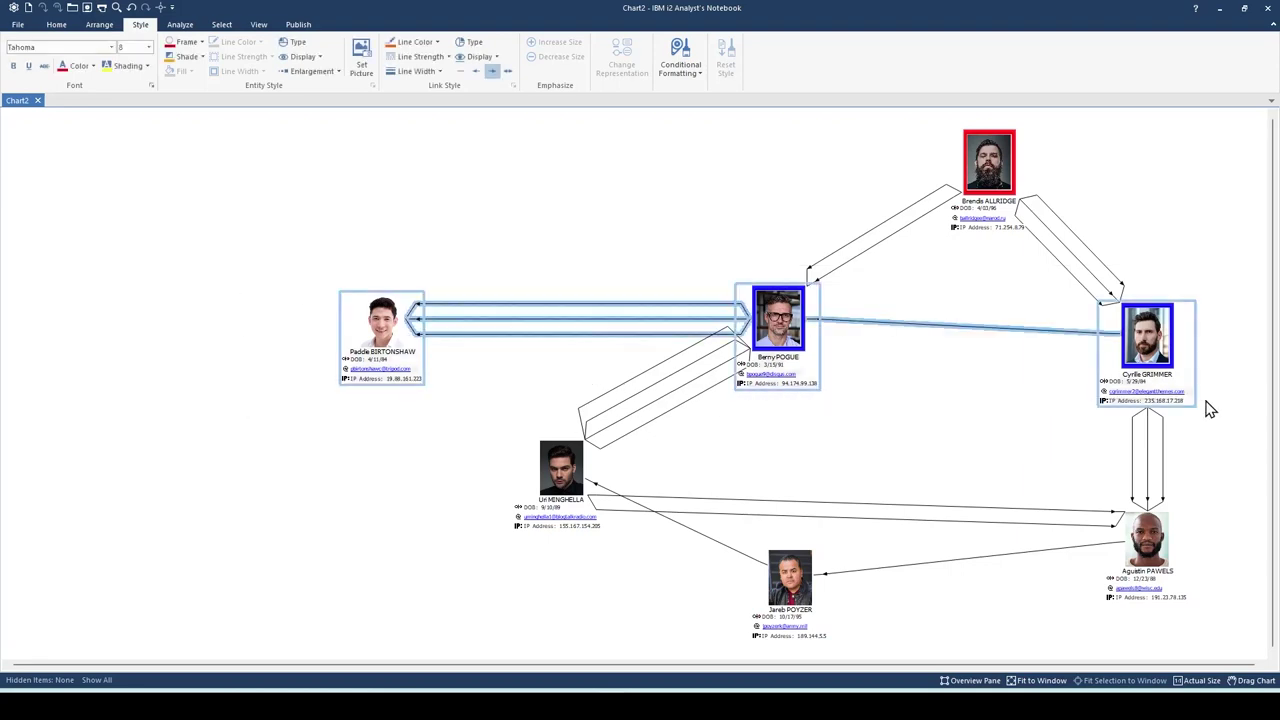
Step: Align the three middle-row entities horizontally and move the bottom-centre entity up
{"action": "left_click", "coordinate": [99, 24]}
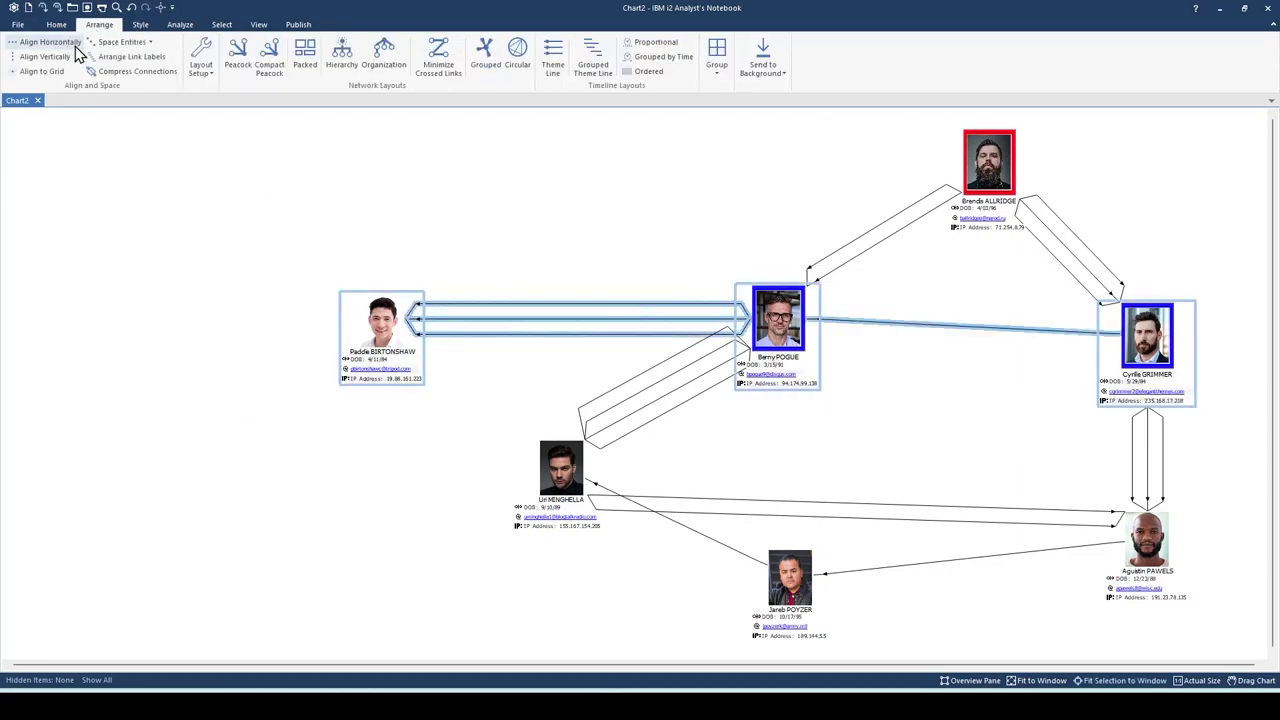
{"action": "left_click", "coordinate": [58, 46]}
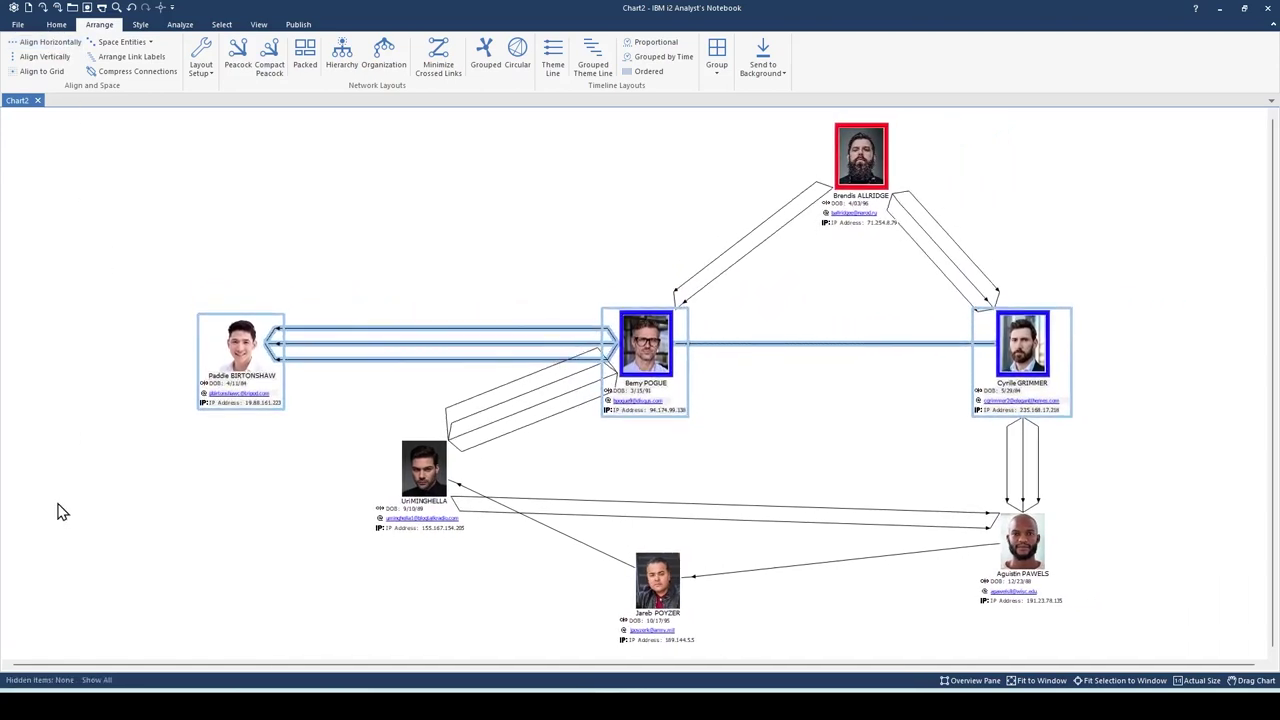
{"action": "left_click_drag", "start_coordinate": [660, 580], "coordinate": [780, 402]}
Step: Shift the lower-left entity down-right and level the two bottom entities in one row
{"action": "left_click", "coordinate": [425, 478]}
{"action": "left_click_drag", "start_coordinate": [425, 478], "coordinate": [472, 535]}
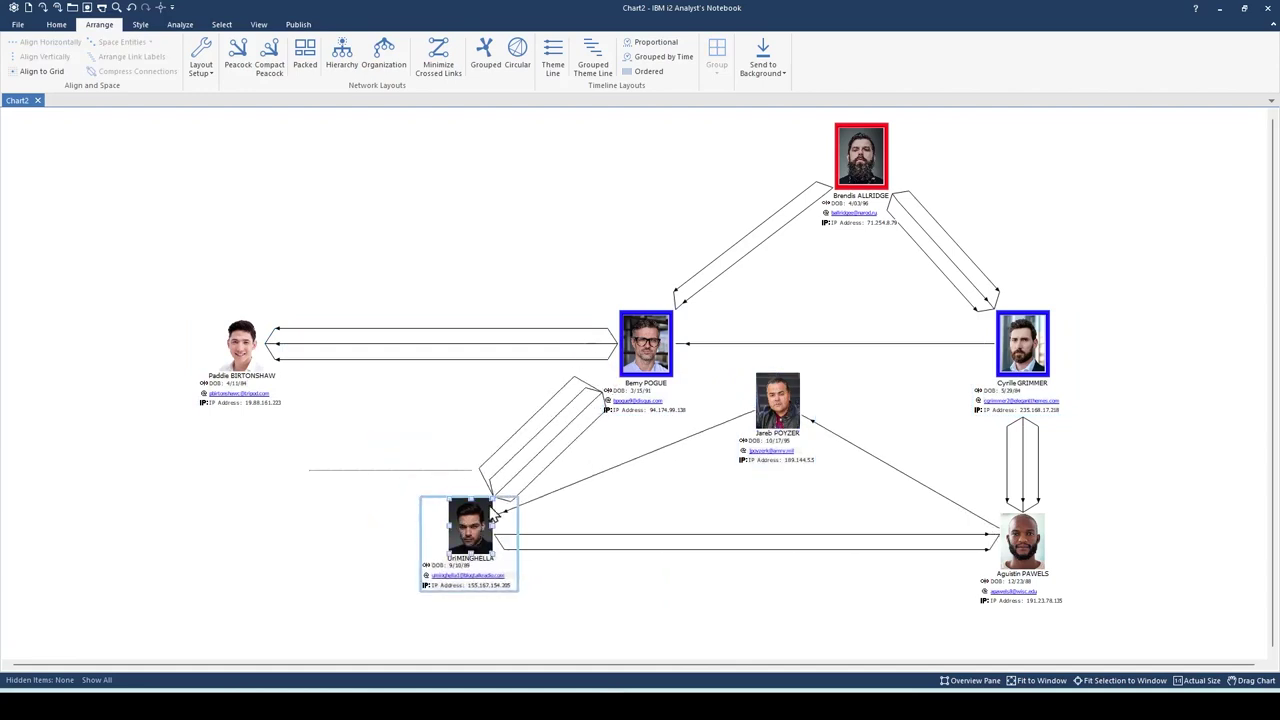
{"action": "left_click_drag", "start_coordinate": [1118, 614], "coordinate": [1114, 634]}
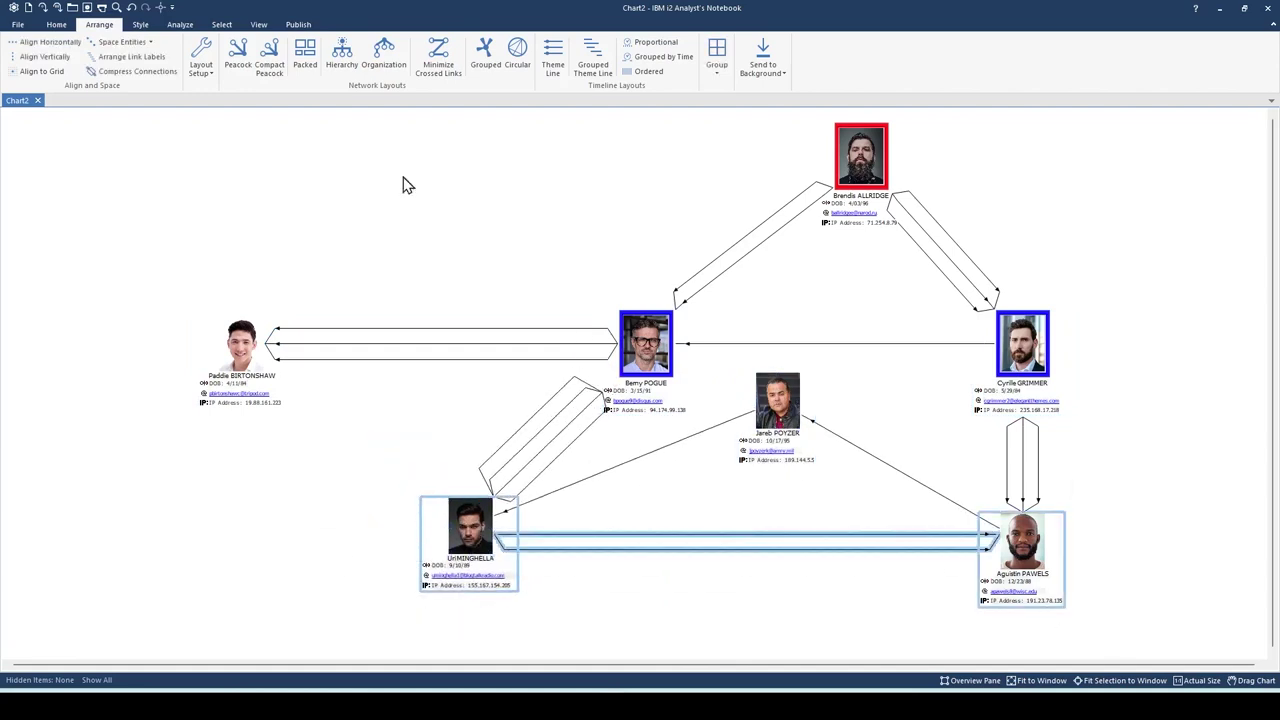
{"action": "left_click", "coordinate": [58, 46]}
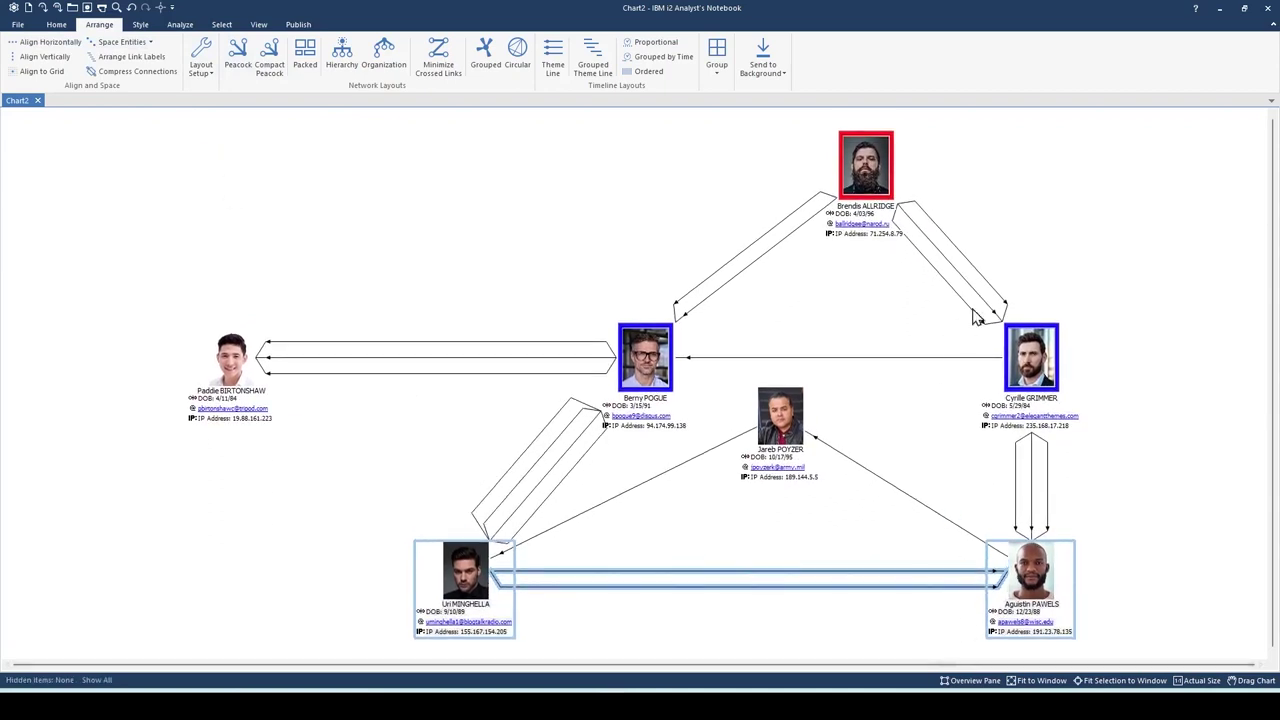
{"action": "left_click_drag", "start_coordinate": [1136, 290], "coordinate": [950, 640]}
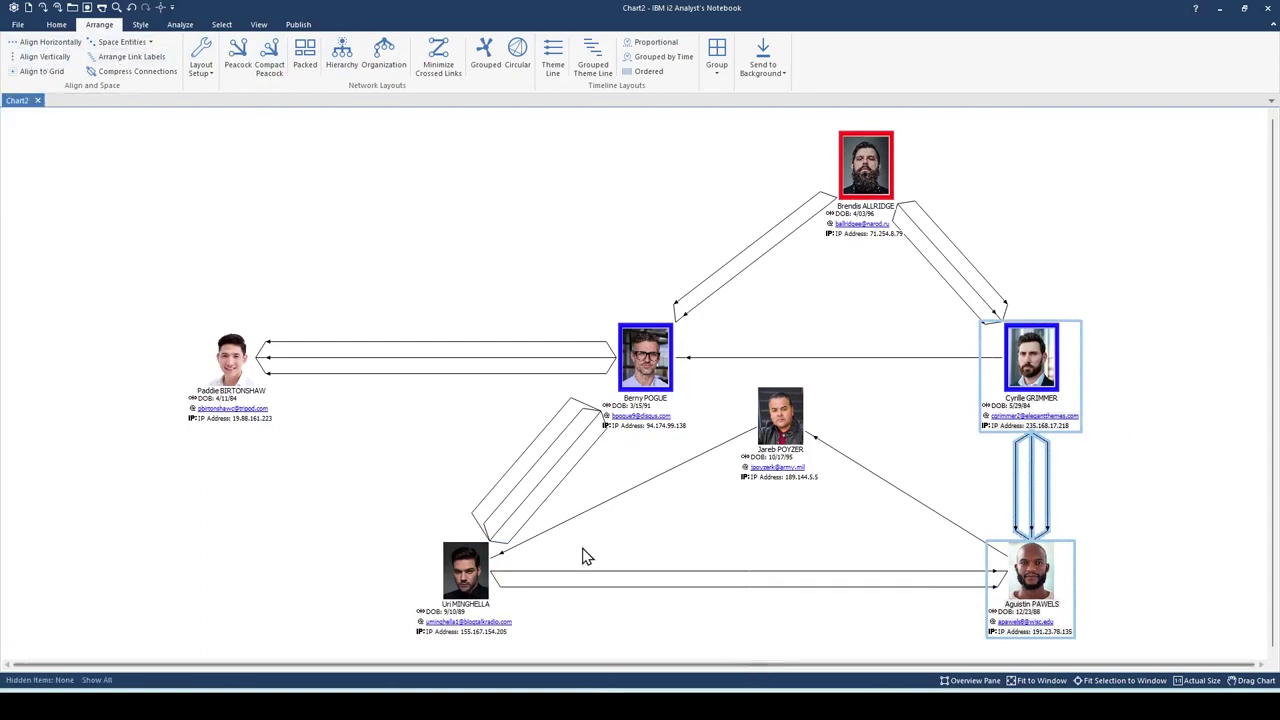
{"action": "left_click_drag", "start_coordinate": [366, 239], "coordinate": [700, 500]}
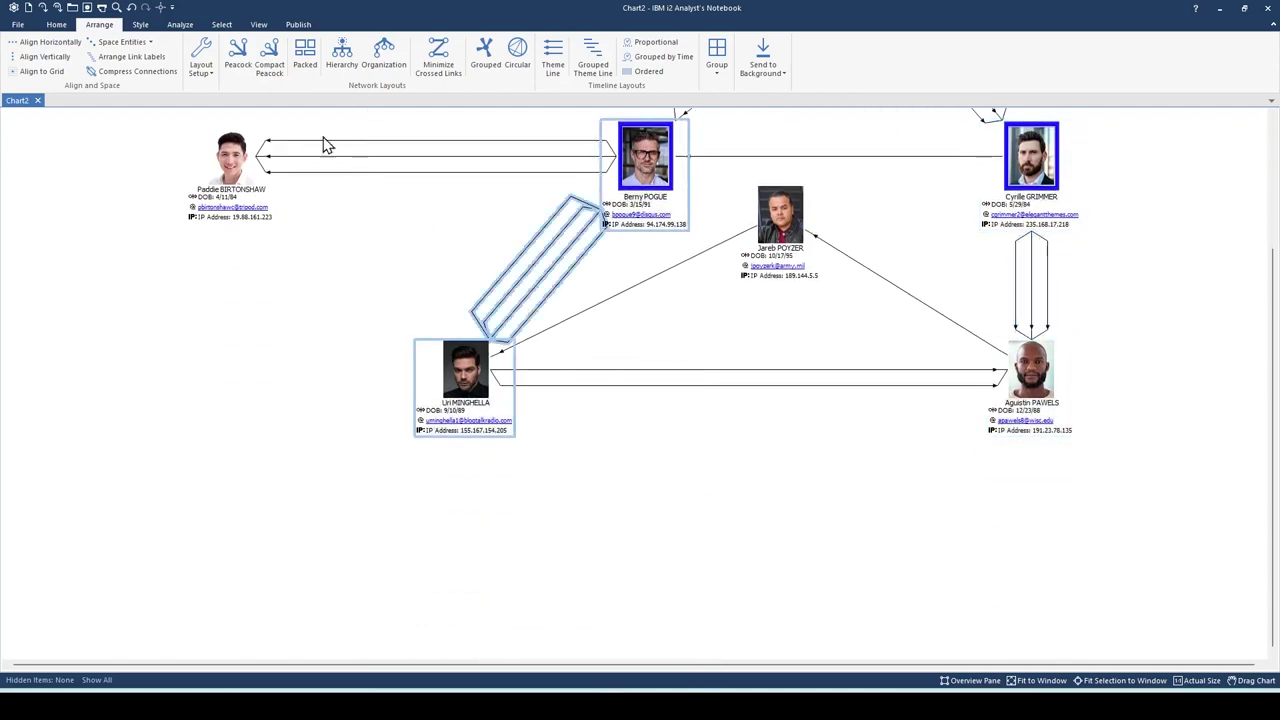
Step: Stack the glasses entity above the lower-left one; reposition the centre and red-framed top entities
{"action": "left_click", "coordinate": [32, 57]}
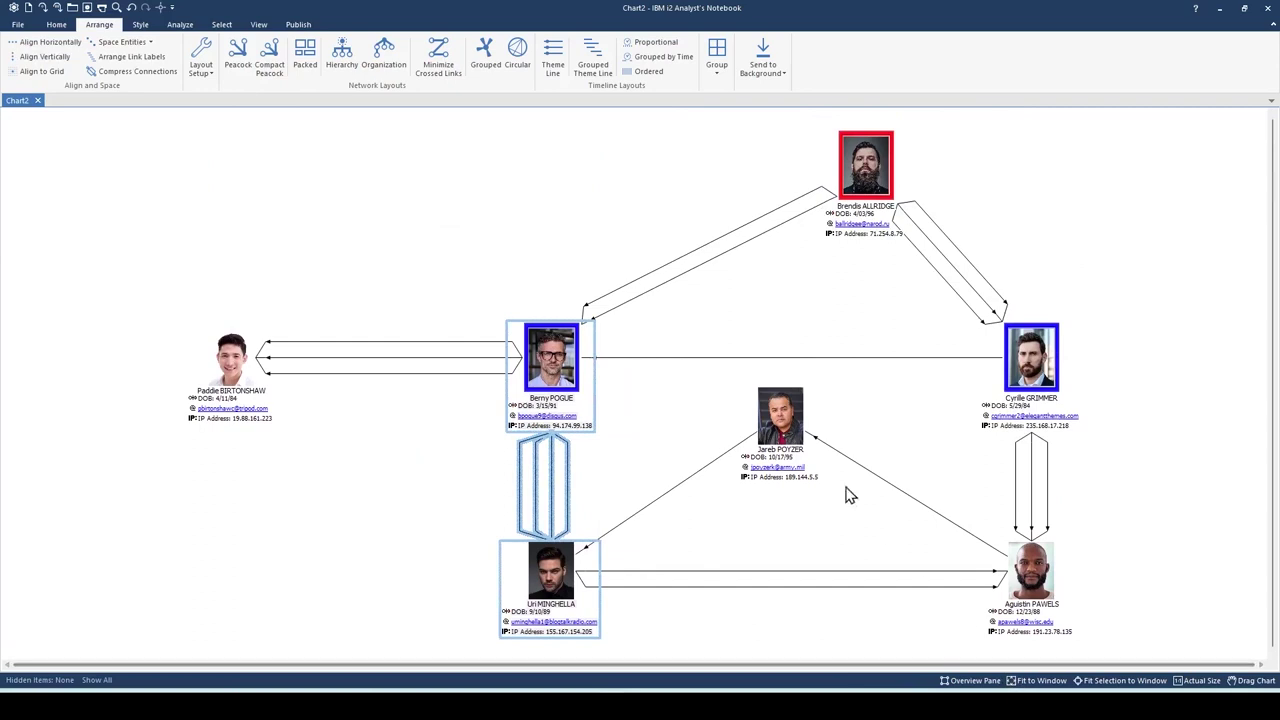
{"action": "left_click_drag", "start_coordinate": [779, 414], "coordinate": [803, 437]}
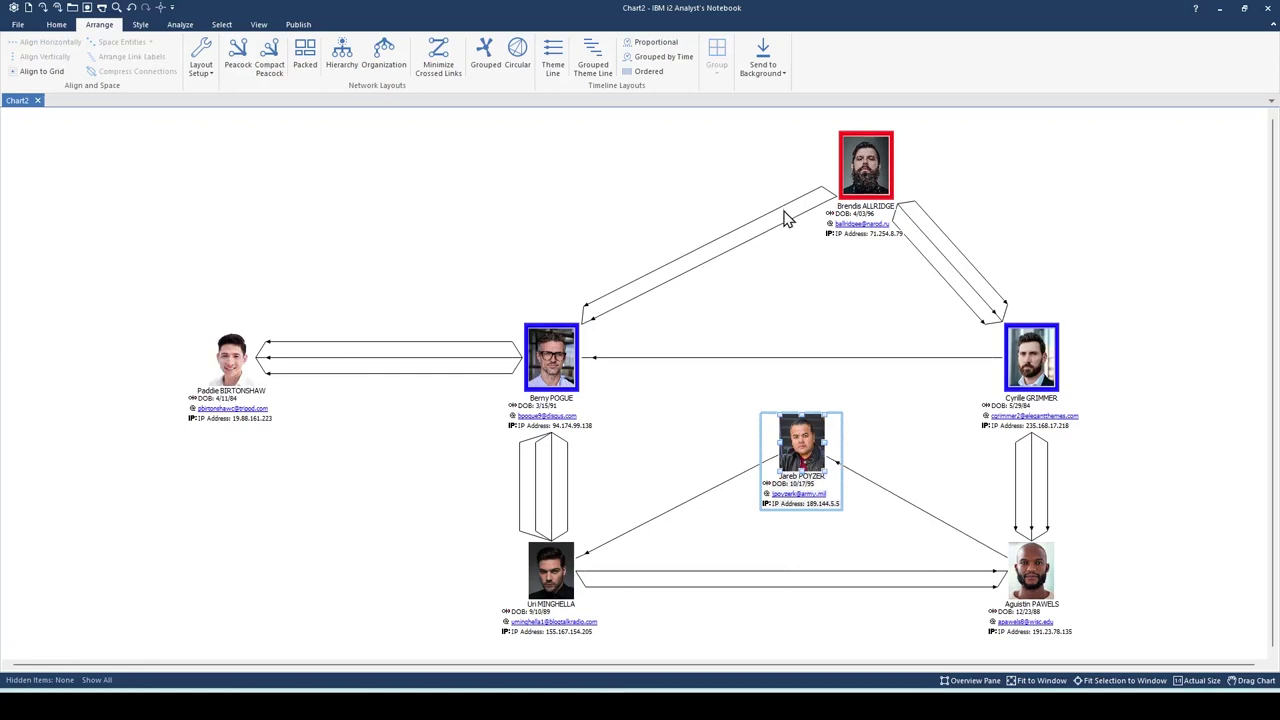
{"action": "left_click_drag", "start_coordinate": [875, 181], "coordinate": [802, 232]}
Step: Align the red-framed top entity vertically above the centre entity, then deselect
{"action": "left_click_drag", "start_coordinate": [723, 171], "coordinate": [864, 545]}
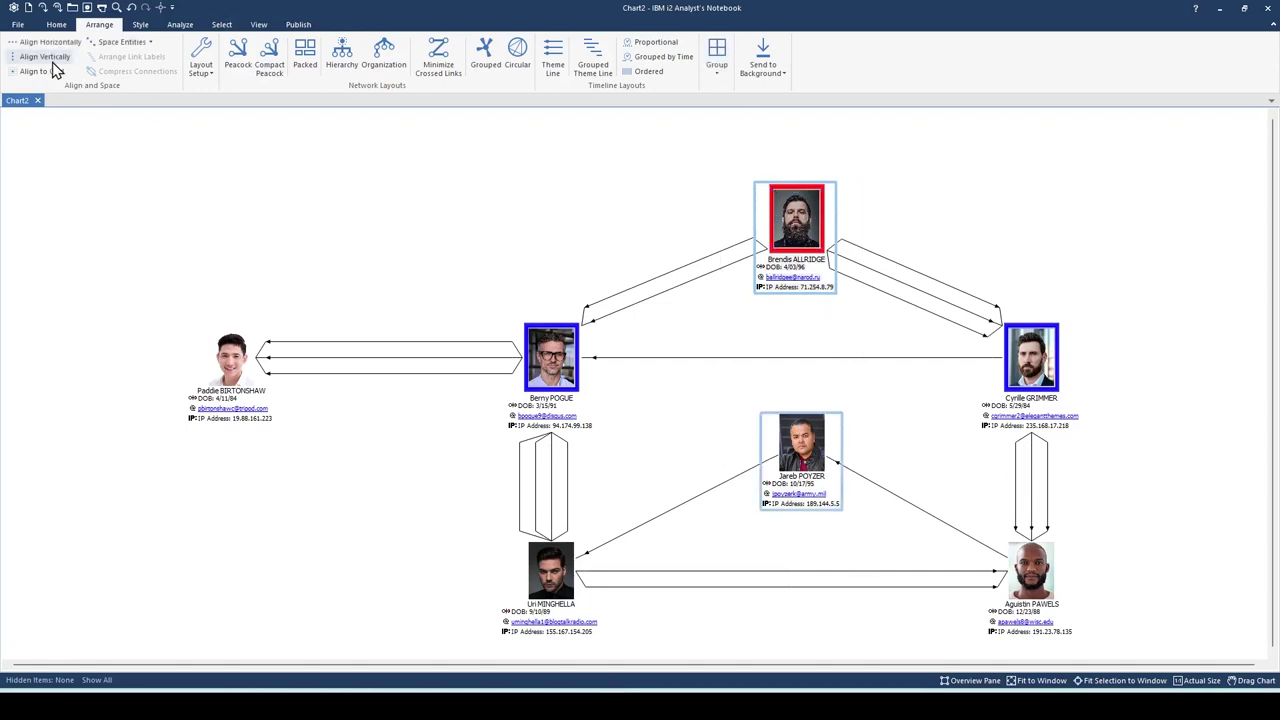
{"action": "left_click", "coordinate": [43, 58]}
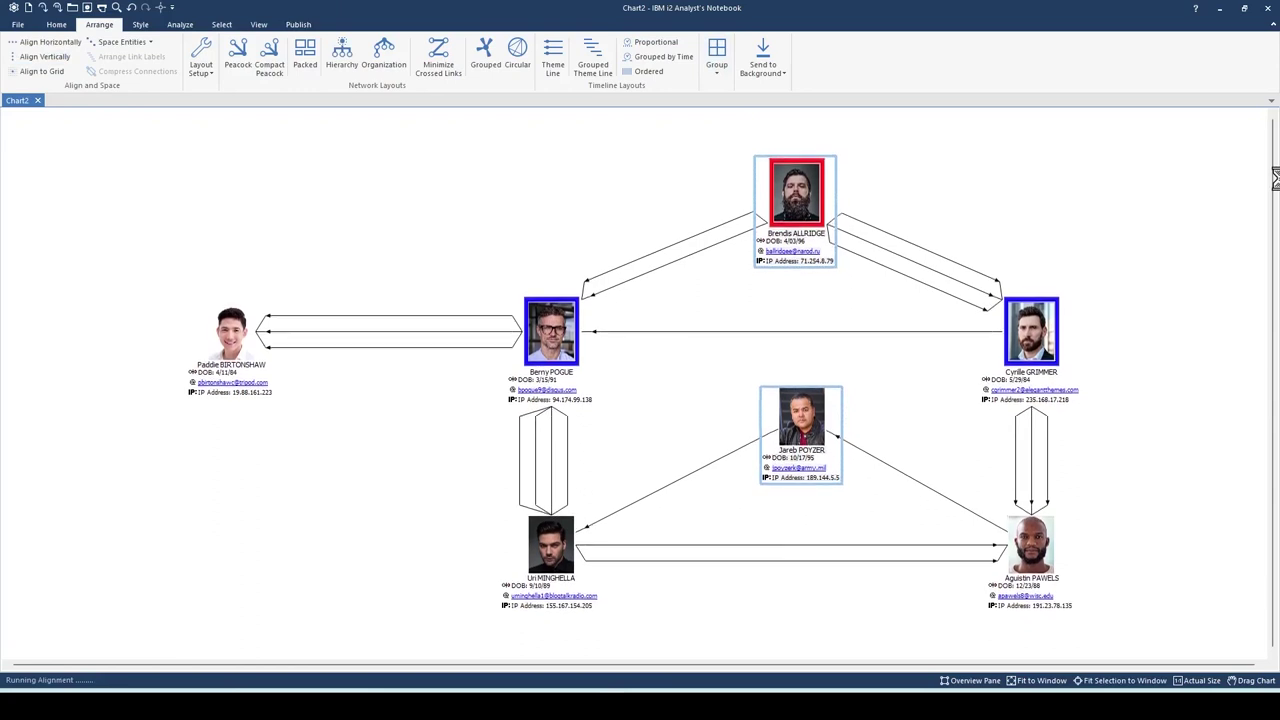
{"action": "left_click", "coordinate": [1046, 165]}
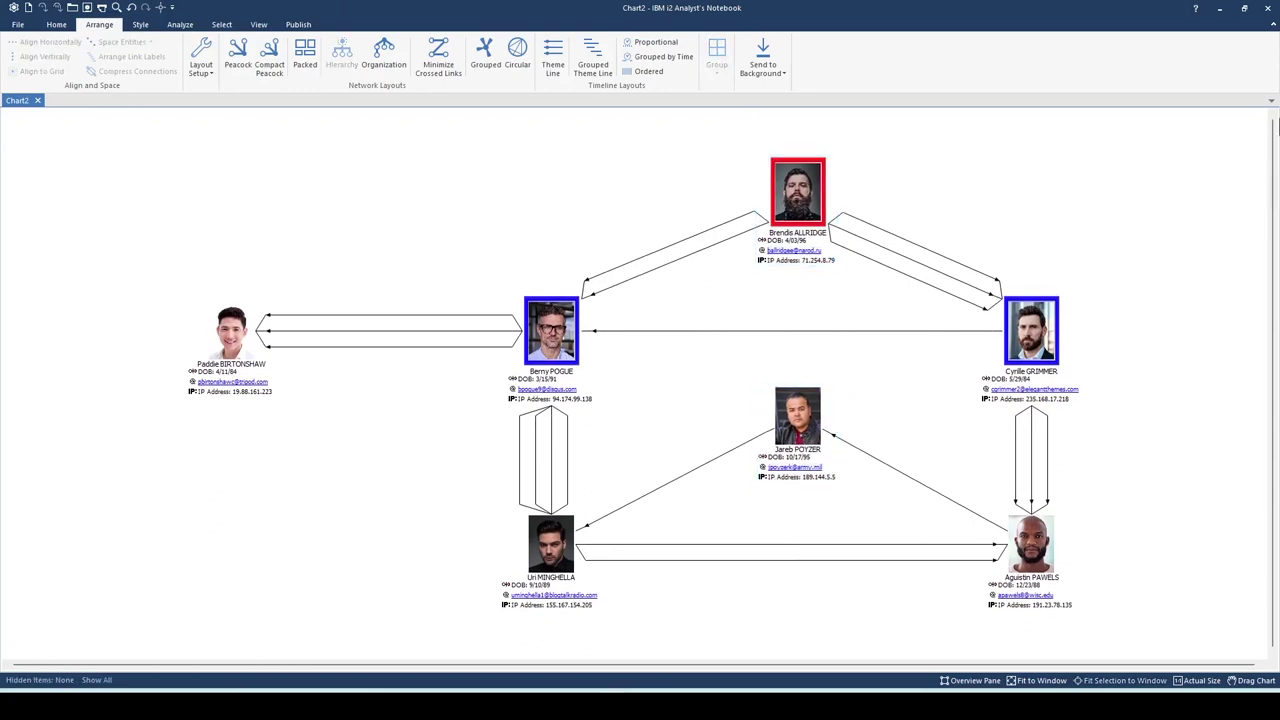